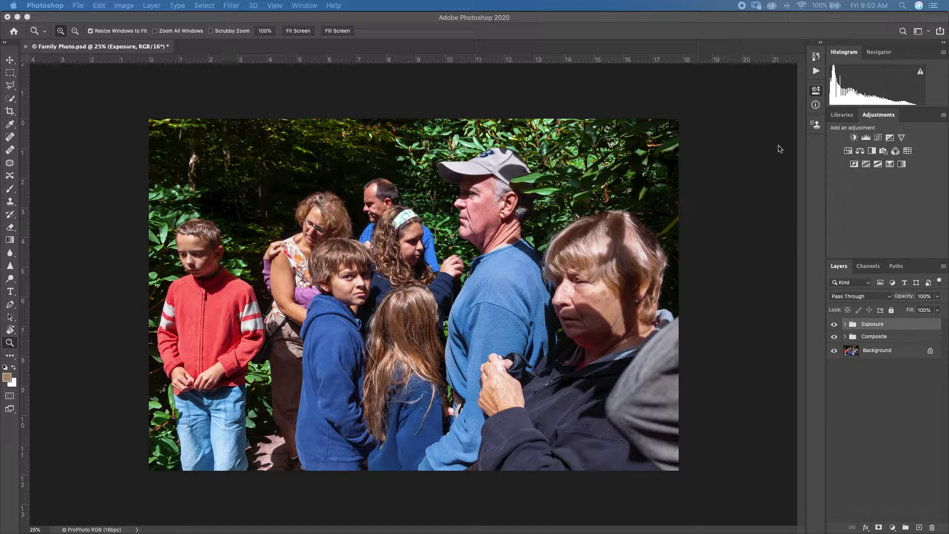
Add a Curves adjustment layer, choose its Red channel and enable the on-image adjustment tool
click(878, 138)
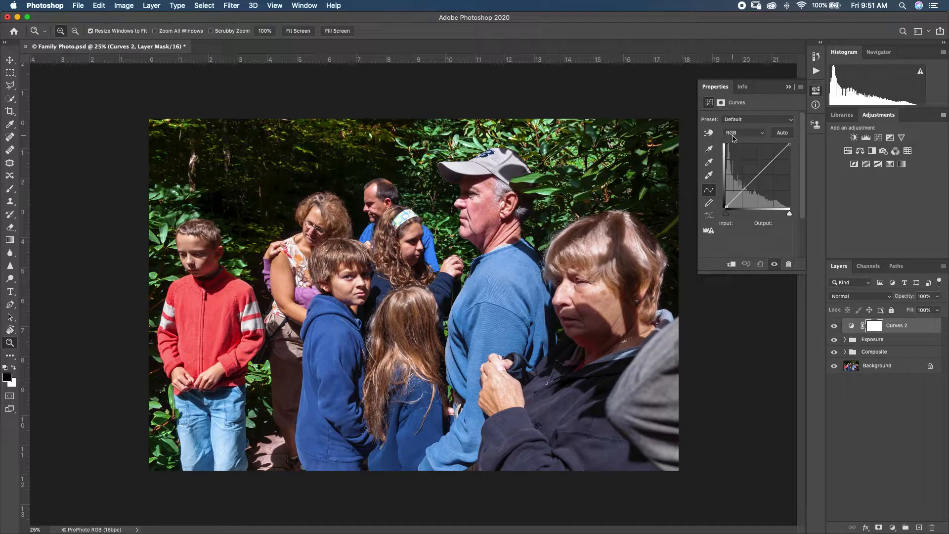
click(744, 134)
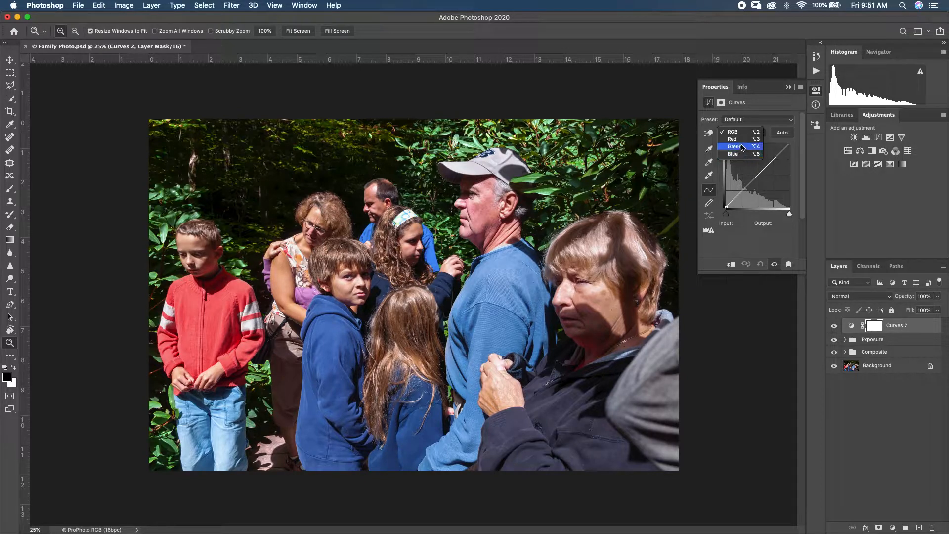
click(744, 140)
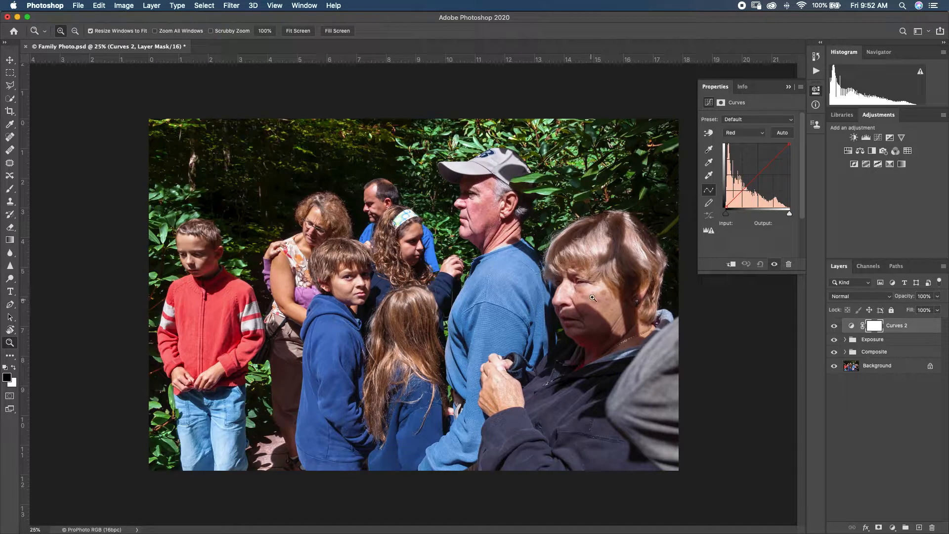
click(709, 133)
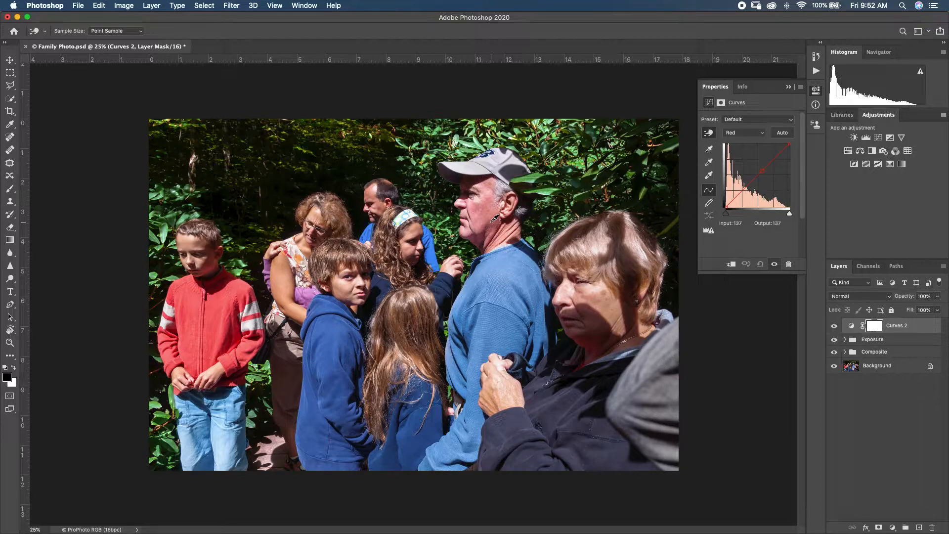
Anchor the Red curve's midtones and highlights near the diagonal and lift a shadow point to input 32, output 44
click(762, 170)
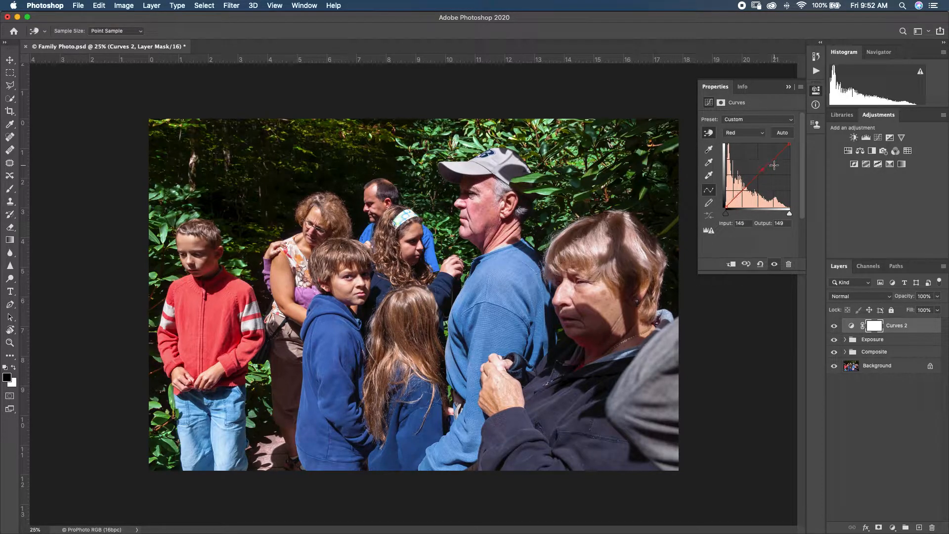
drag(771, 162, 768, 159)
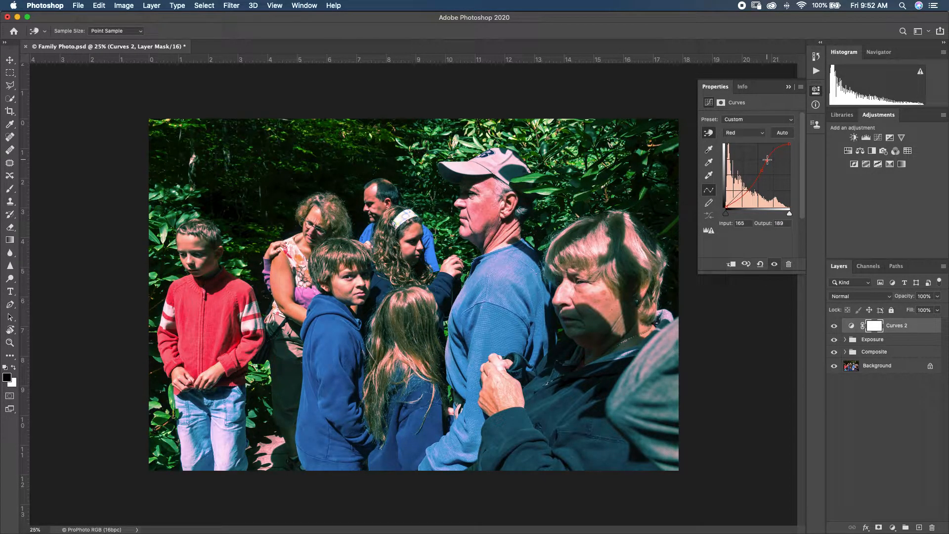
drag(767, 159, 766, 168)
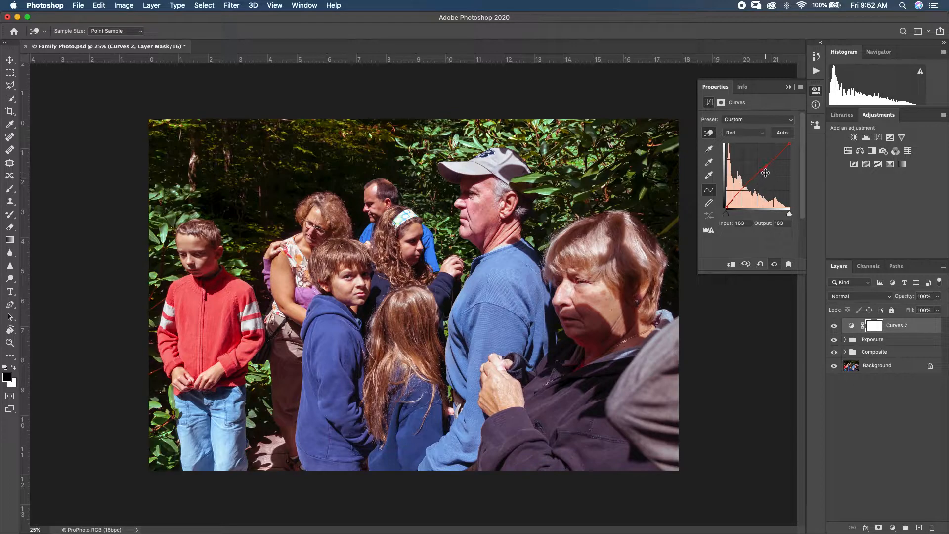
drag(764, 169, 757, 177)
click(767, 167)
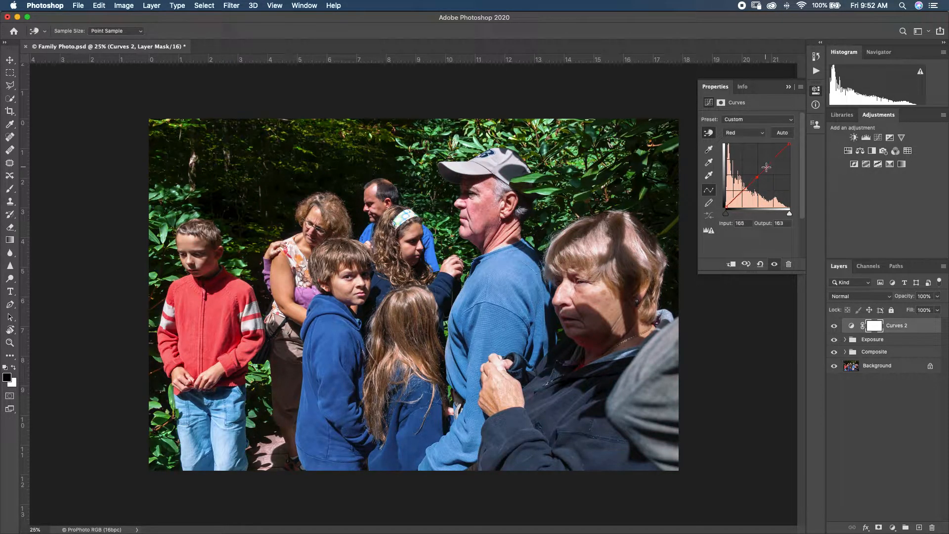
mouse_move(768, 167)
mouse_down()
mouse_move(770, 158)
mouse_move(759, 172)
mouse_up()
click(735, 196)
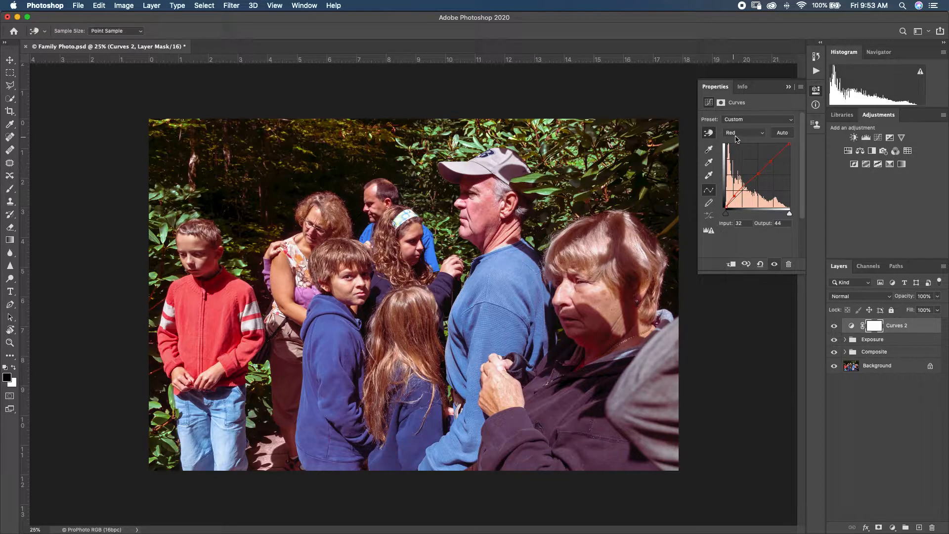
In the Green channel, anchor the upper midtones and lower the highlights slightly with a point at input 193, output 189
click(742, 138)
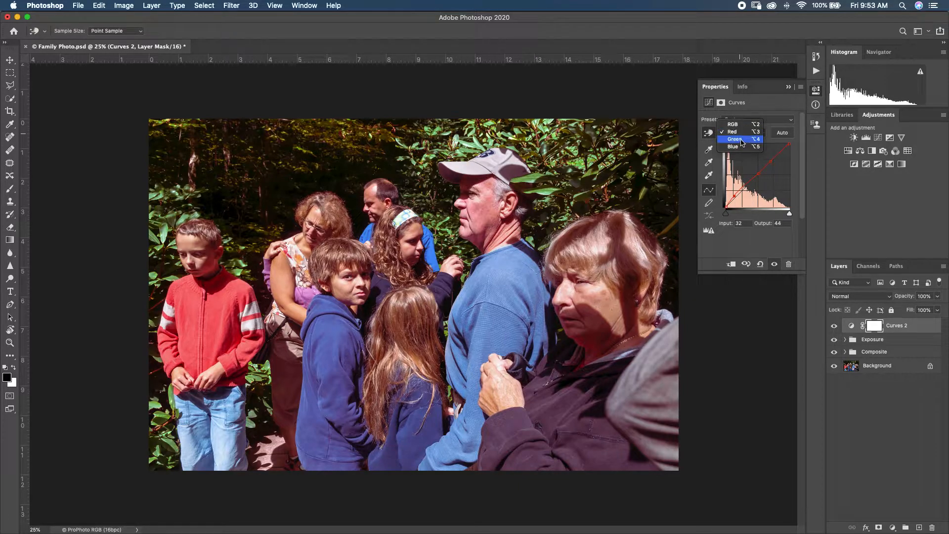
click(742, 140)
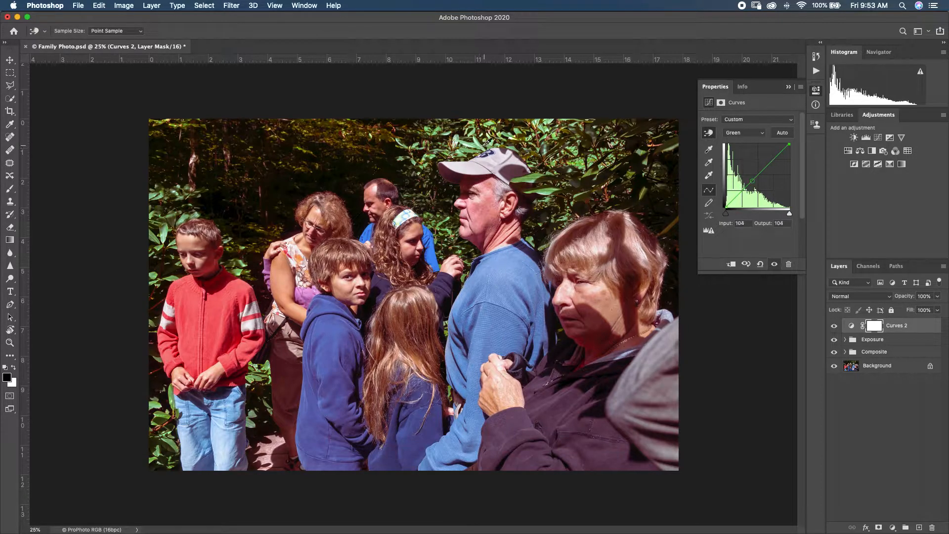
click(765, 167)
mouse_move(773, 160)
mouse_down()
mouse_move(775, 173)
mouse_move(774, 161)
mouse_up()
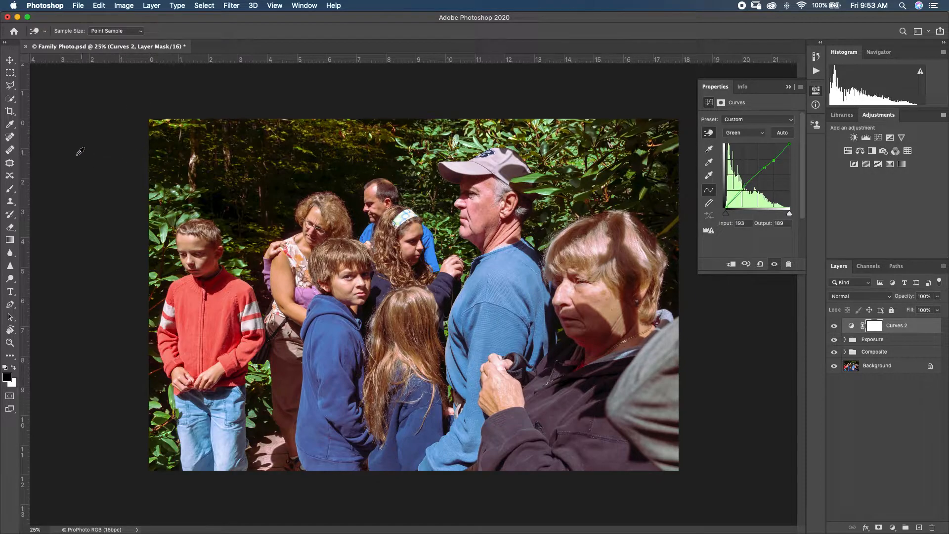
Set up the Brush tool with the Soft Round brush at 500 px and 0% hardness
key(b)
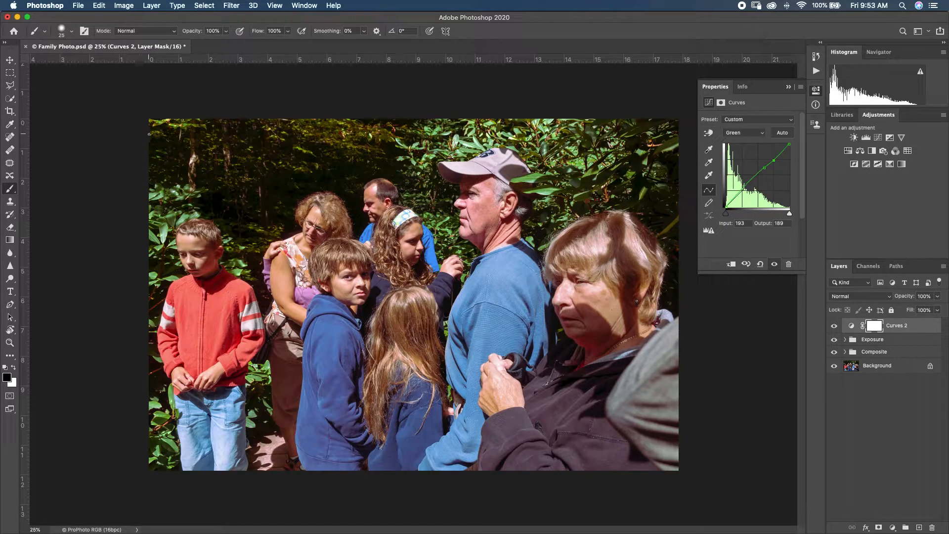
key(bracketright)
key(bracketright)
key(bracketright)
key(bracketright)
key(bracketright)
key(bracketright)
key(bracketright)
key(bracketright)
key(bracketright)
key(bracketright)
key(bracketright)
key(bracketright)
key(bracketleft)
click(72, 31)
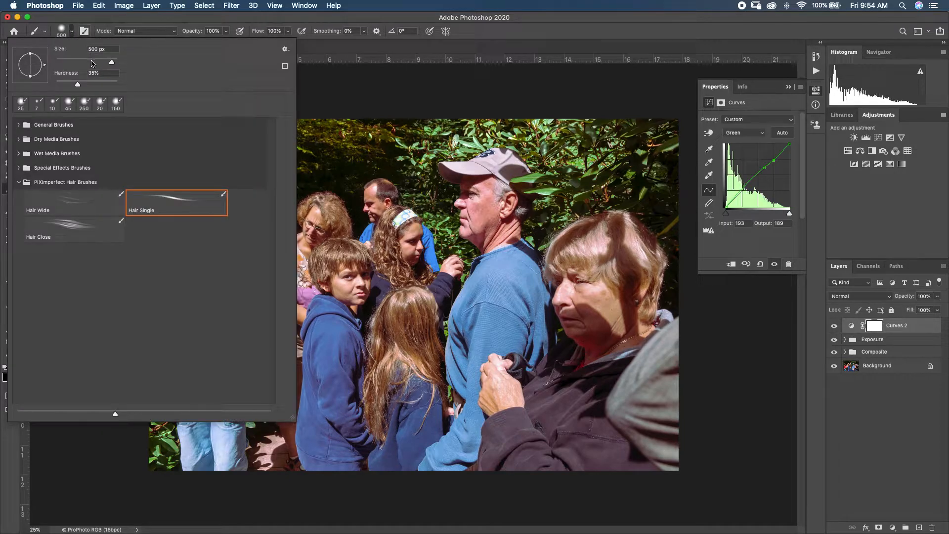
click(27, 127)
click(18, 126)
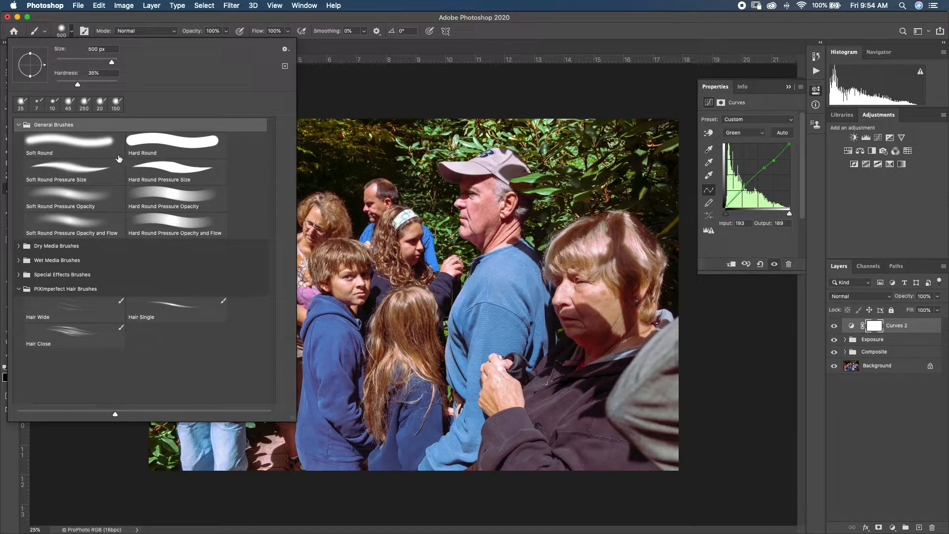
click(91, 148)
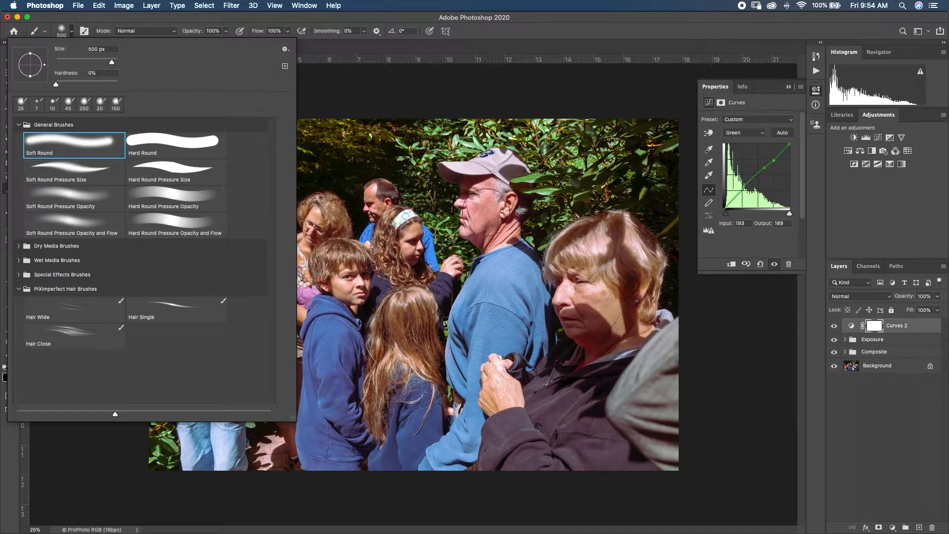
click(379, 18)
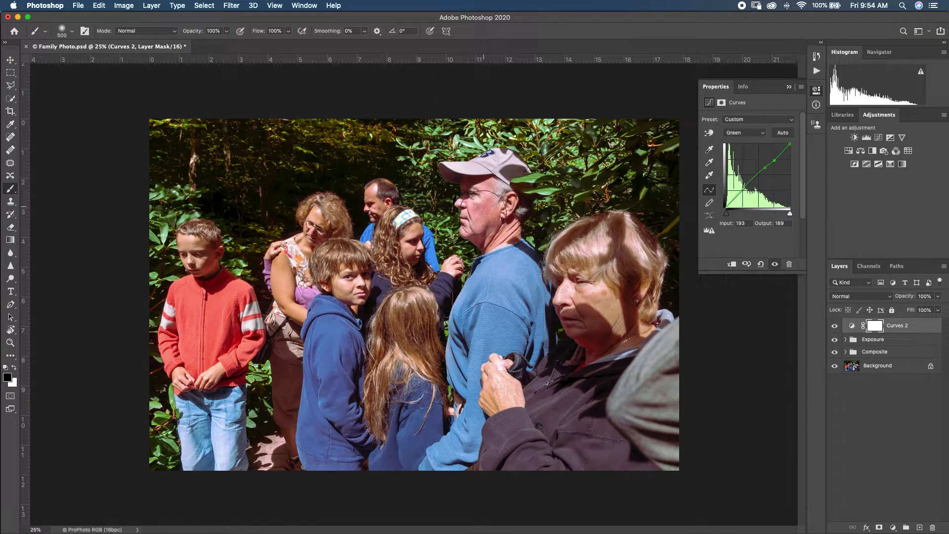
Paint black over the people's faces and hair on the Curves layer mask, then reduce the brush to 300 px
drag(484, 212, 481, 210)
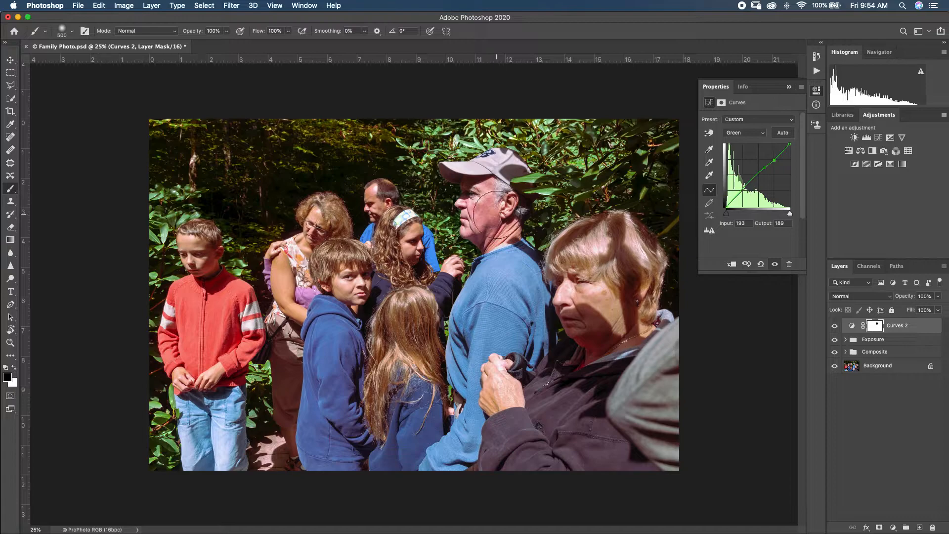
mouse_move(576, 280)
mouse_down()
mouse_move(616, 298)
mouse_move(578, 288)
mouse_move(614, 312)
mouse_move(592, 254)
mouse_up()
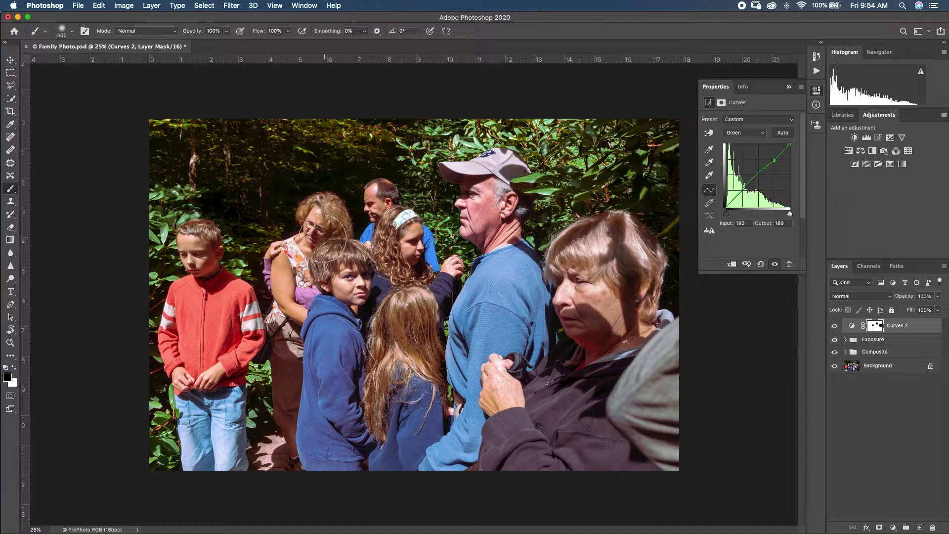
click(325, 224)
drag(414, 254, 398, 242)
key(bracketleft)
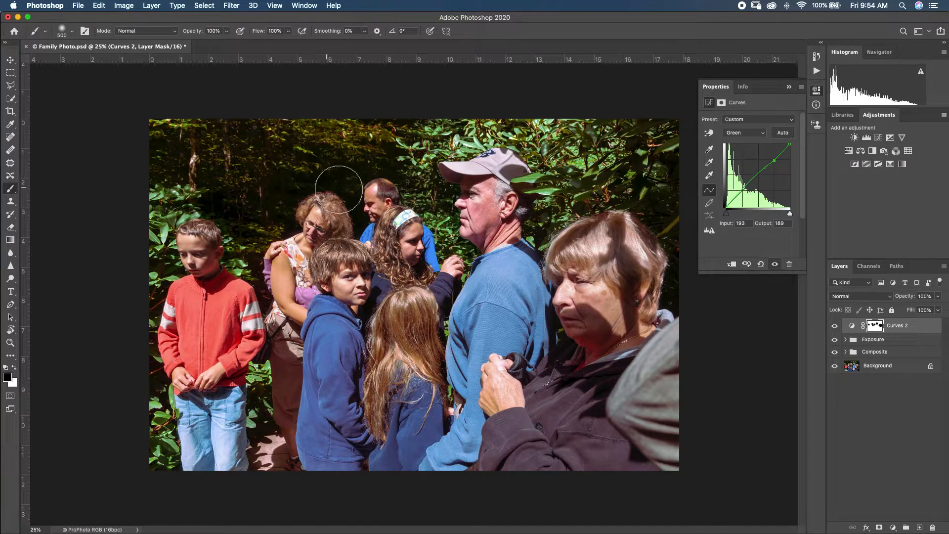
key(bracketleft)
Add a second Curves layer and shape its Blue channel with points at input 30, output 40 and input 66, output 70
click(878, 140)
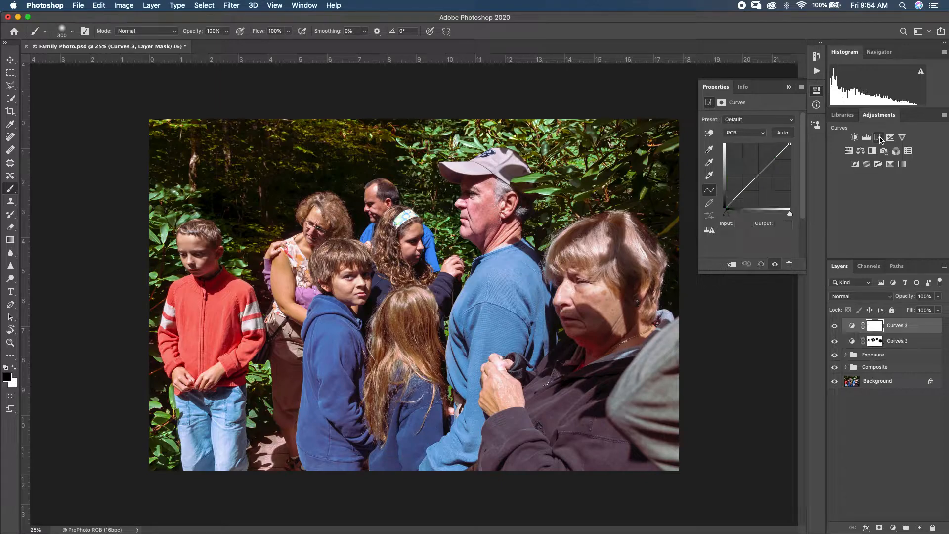
click(736, 132)
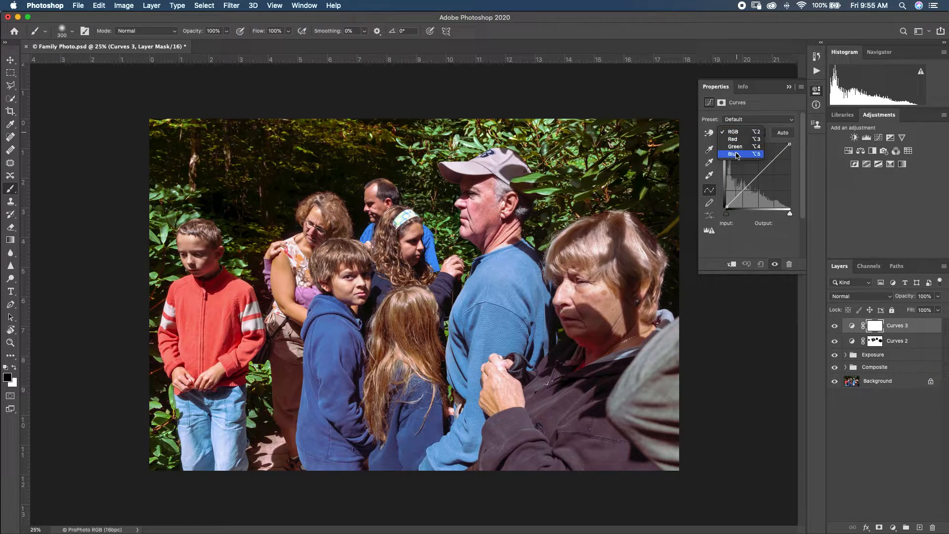
click(735, 155)
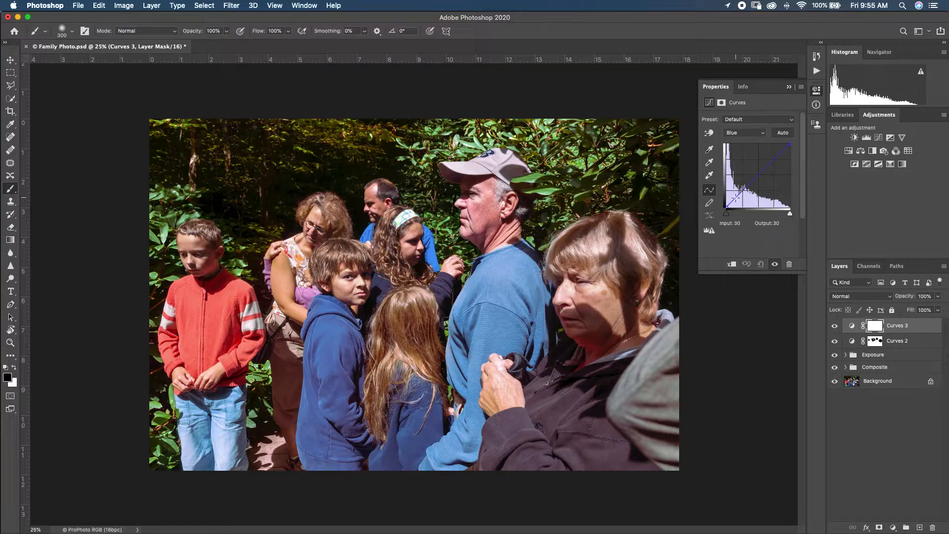
drag(734, 199, 725, 208)
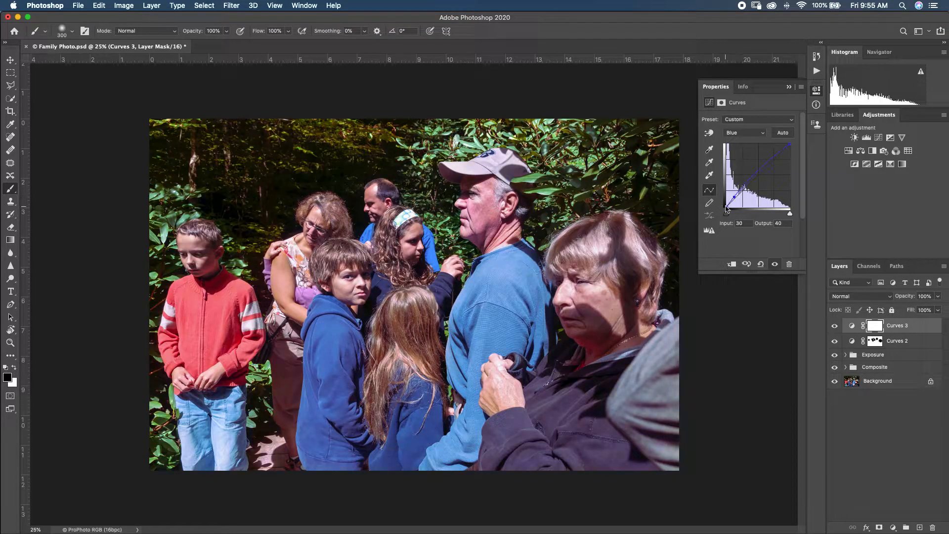
click(744, 188)
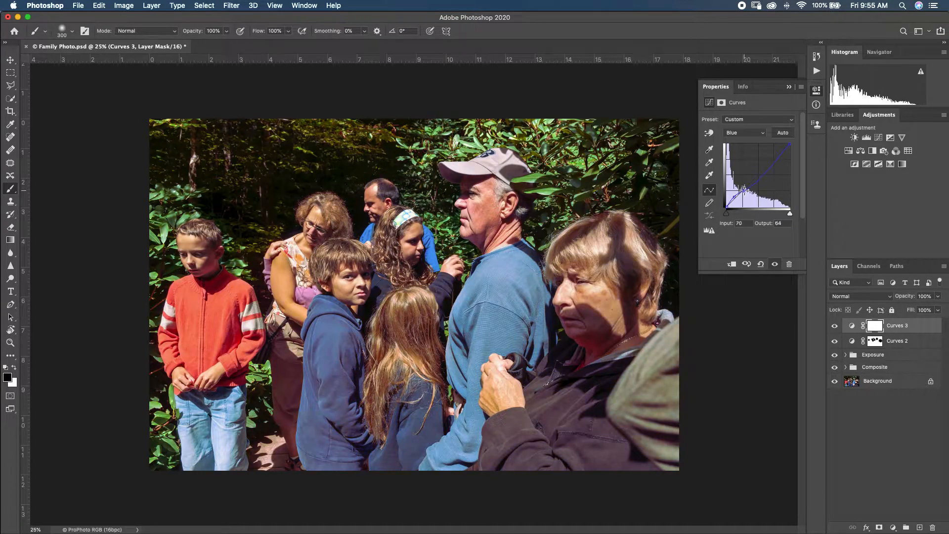
drag(745, 188, 745, 195)
Paint black across the people on the new Curves layer's mask with a 2100 px brush and compare the result with the adjustments hidden
key(bracketright)
key(bracketright)
key(bracketright)
key(bracketright)
key(bracketright)
key(bracketright)
key(bracketright)
key(bracketright)
key(bracketright)
key(bracketright)
key(bracketright)
key(bracketright)
key(bracketright)
key(bracketright)
key(bracketright)
key(bracketright)
key(bracketright)
key(bracketright)
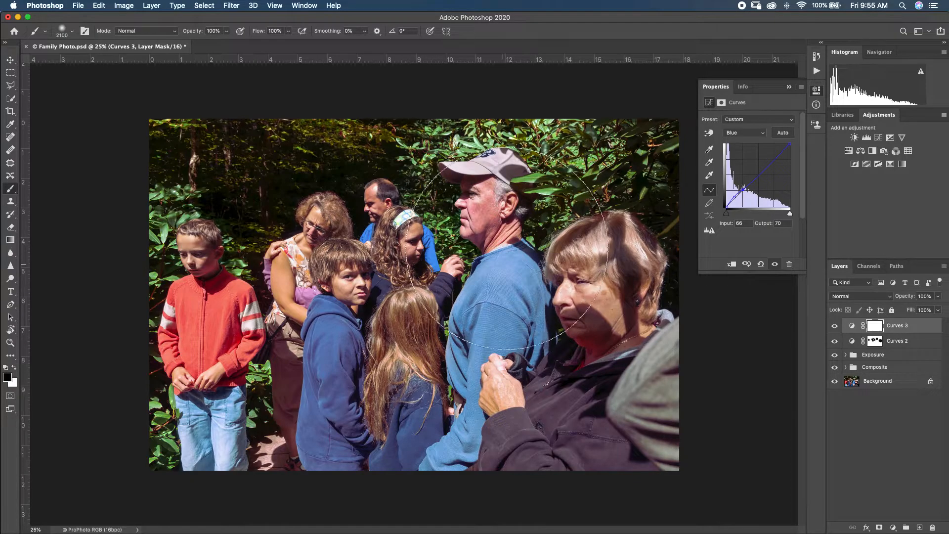
mouse_move(519, 247)
mouse_down()
mouse_move(574, 262)
mouse_move(604, 285)
mouse_up()
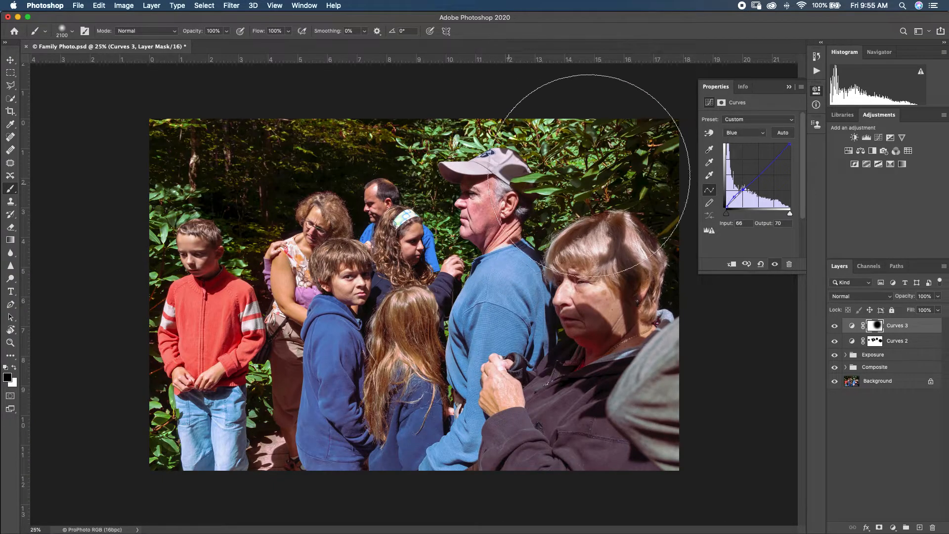
drag(635, 374, 685, 367)
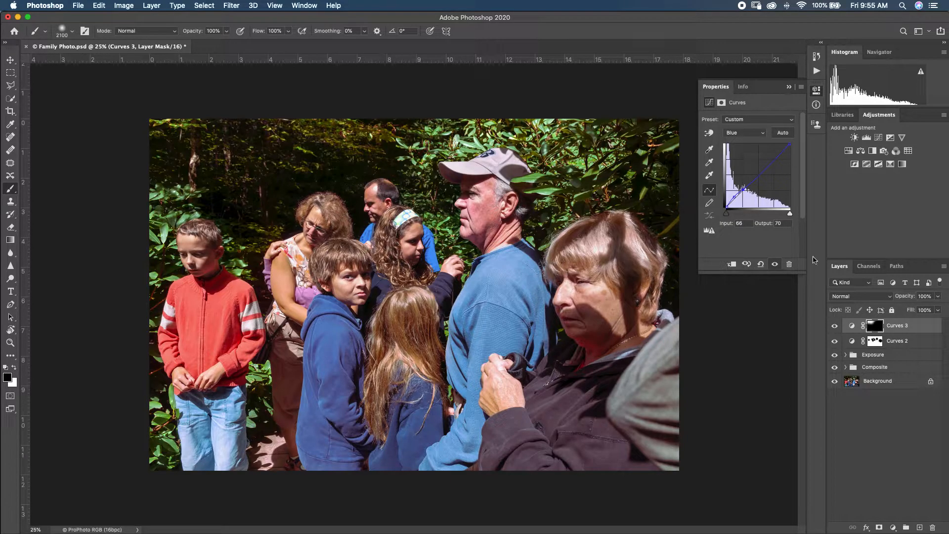
drag(834, 327, 831, 359)
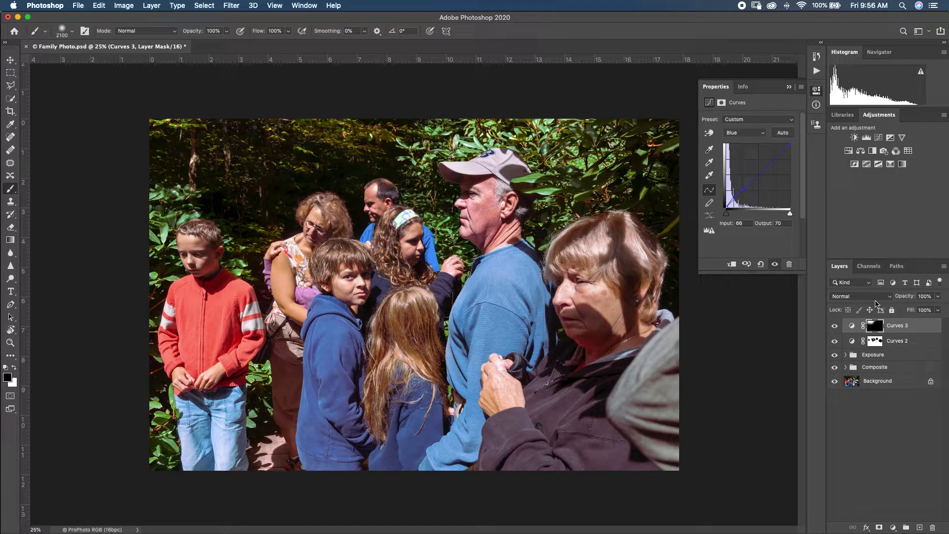
Reduce the brush size to 800 px
key(bracketleft)
key(bracketleft)
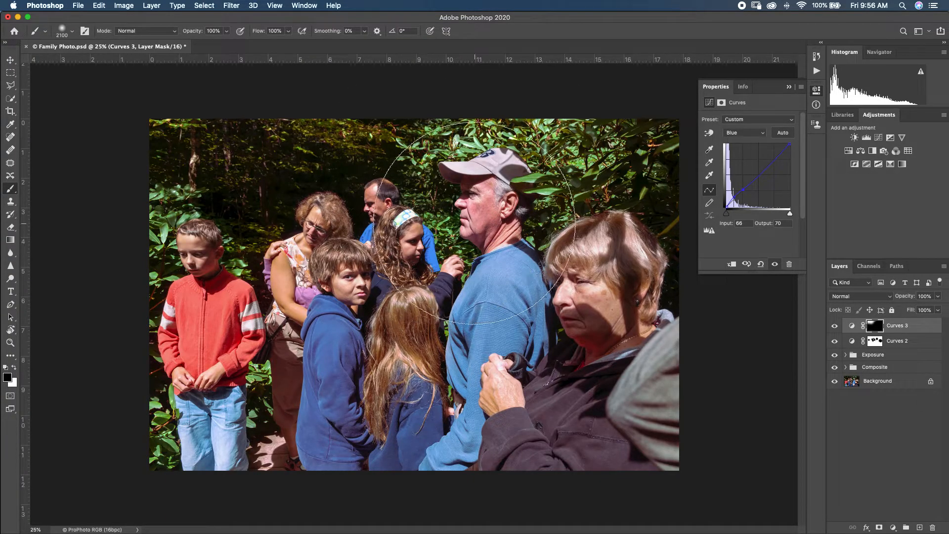
key(bracketleft)
key(bracketleft)
key(bracketleft)
key(bracketleft)
key(bracketleft)
key(bracketleft)
key(bracketleft)
key(bracketleft)
key(bracketleft)
key(bracketleft)
key(bracketleft)
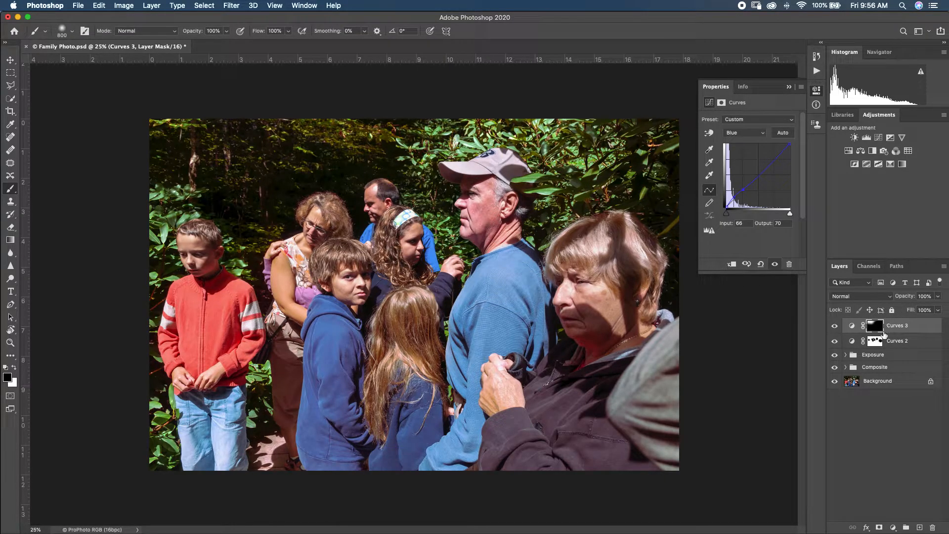
Group the two new Curves layers and name the group "Old Fashion Tone"
click(894, 342)
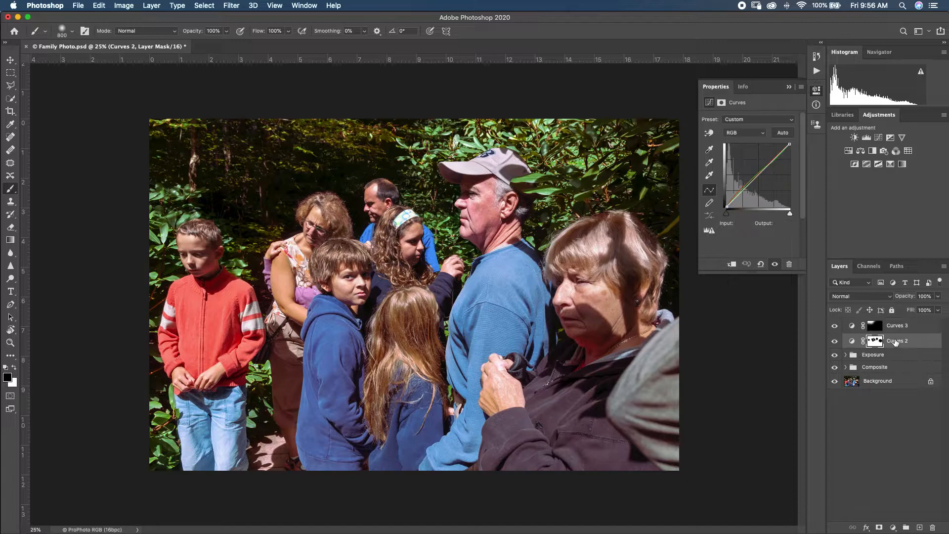
shift+click(903, 327)
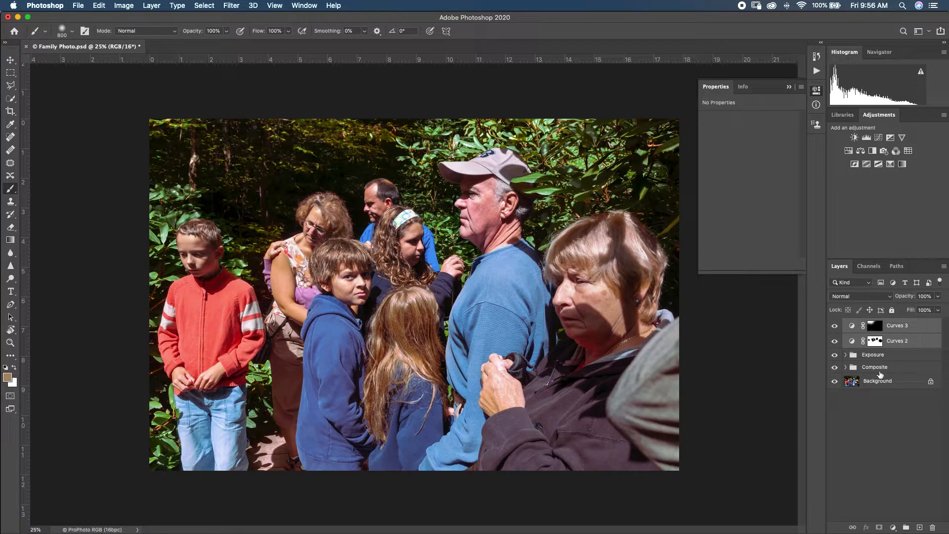
click(907, 528)
double_click(872, 324)
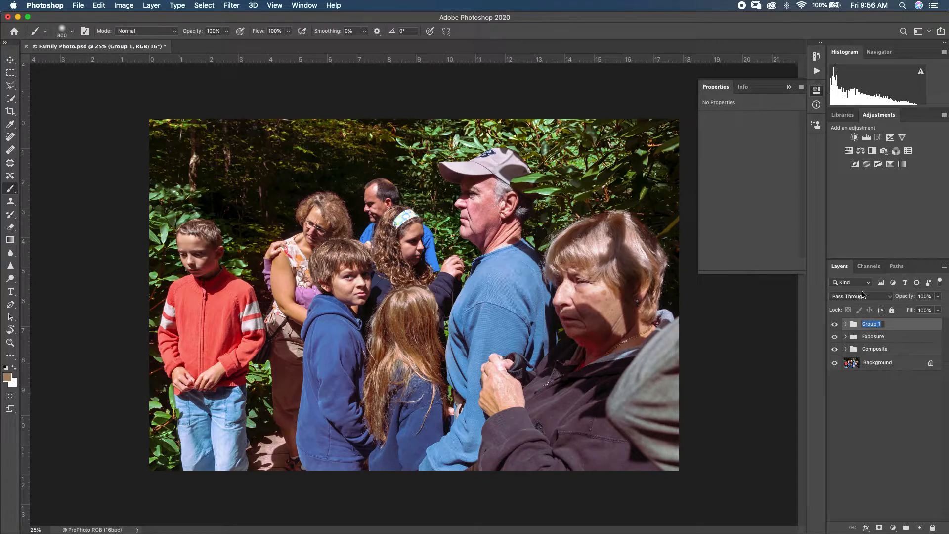
text(Old Fashion Tone)
key(Return)
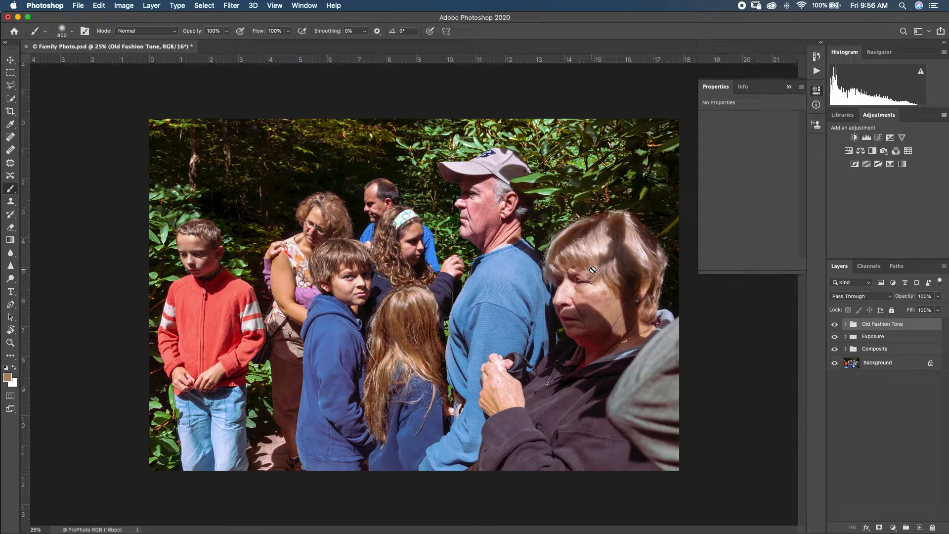
click(78, 6)
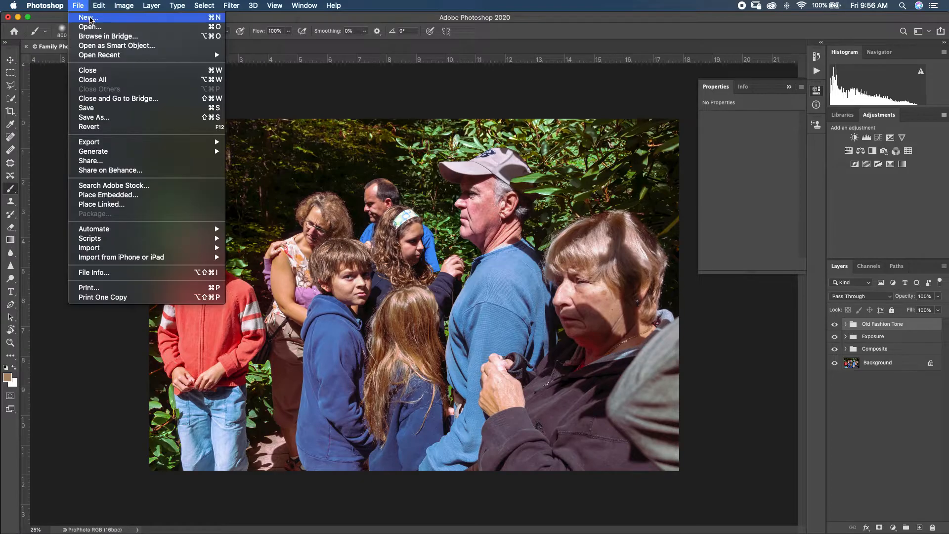
click(114, 118)
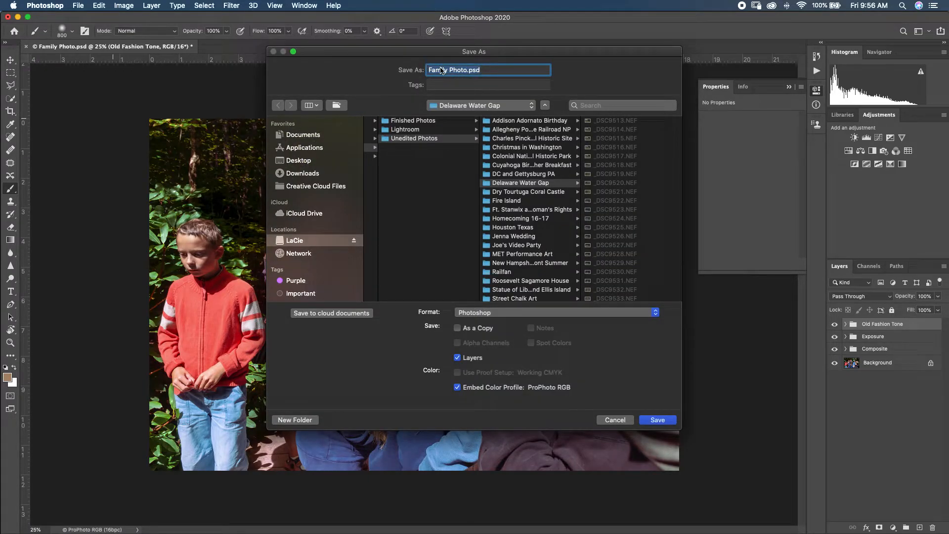
text(Hamill Color Tone)
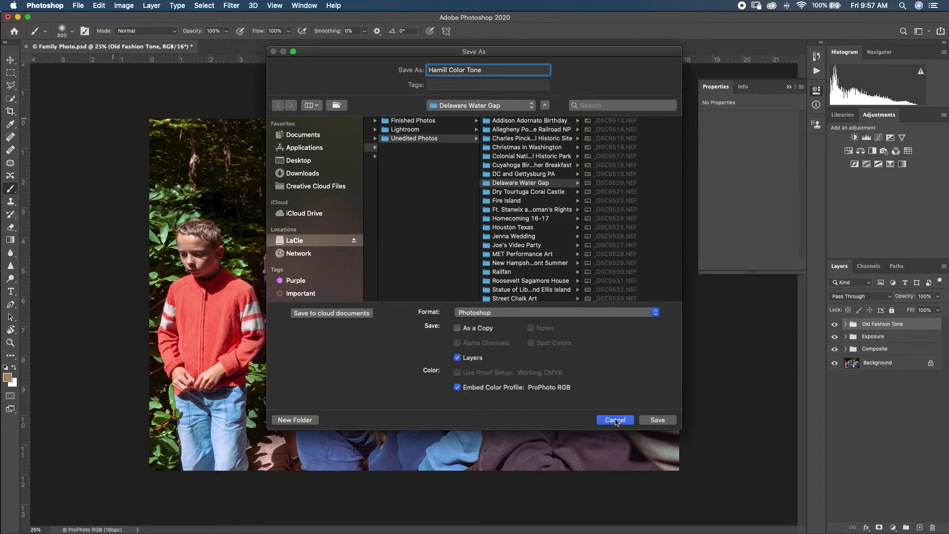
click(658, 420)
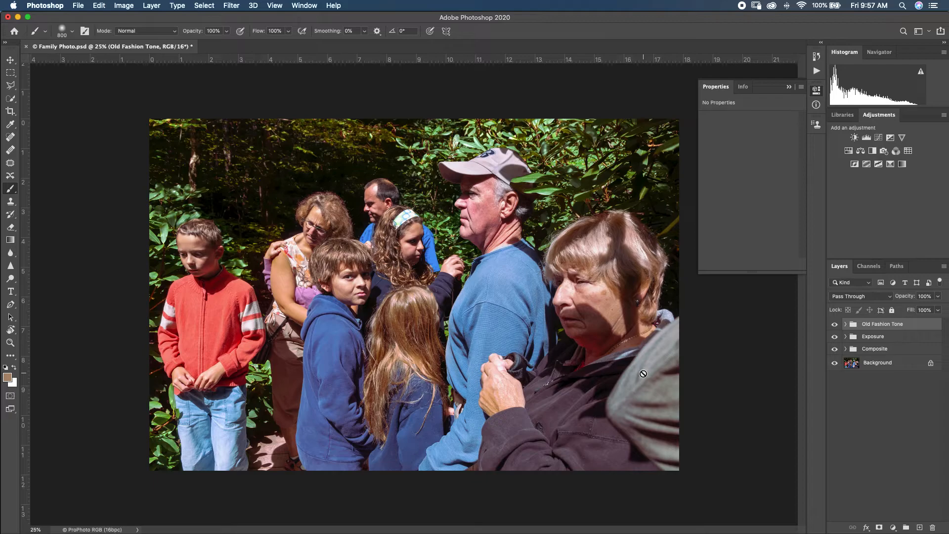